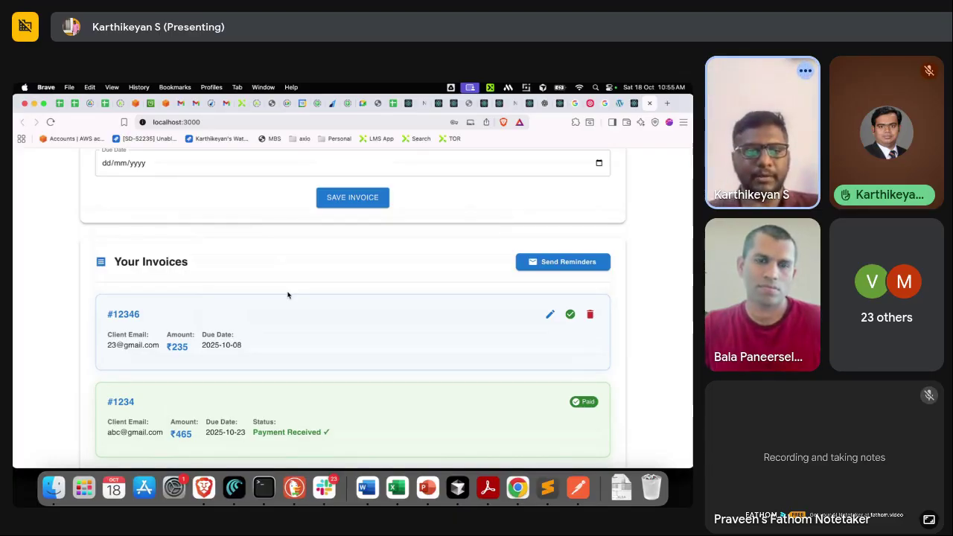
{"action": "scroll", "coordinate": [288, 295], "scroll_direction": "down", "scroll_amount": 2}
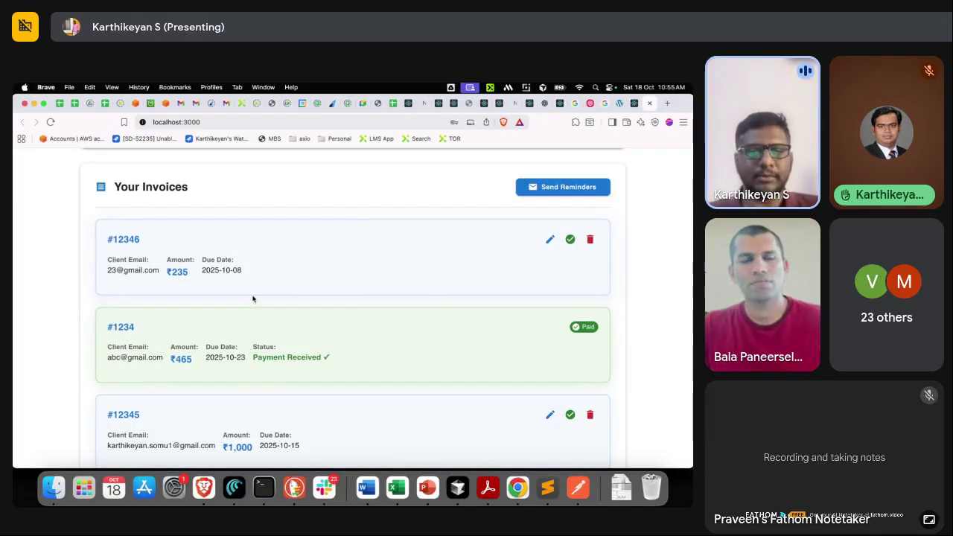
{"action": "scroll", "coordinate": [252, 299], "scroll_direction": "down", "scroll_amount": 3}
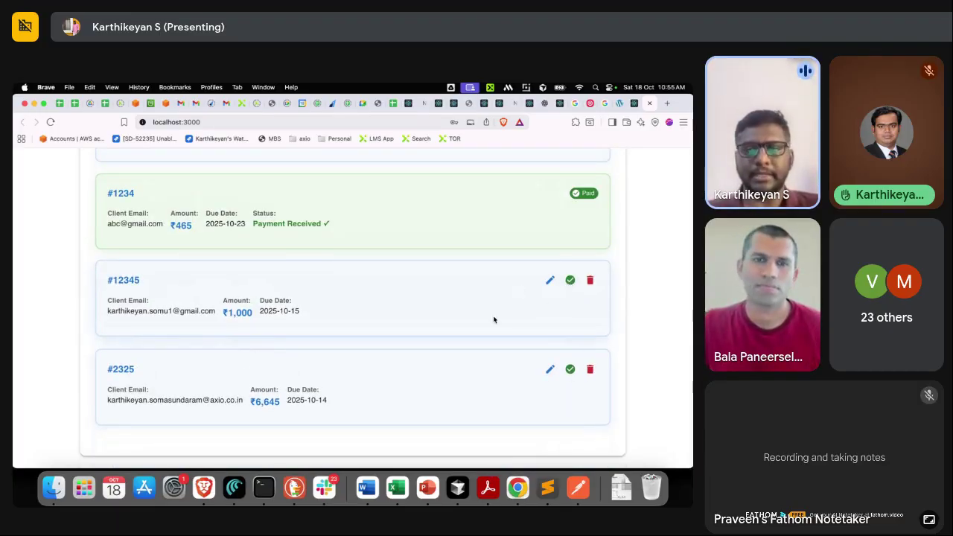
{"action": "scroll", "coordinate": [422, 274], "scroll_direction": "up", "scroll_amount": 3}
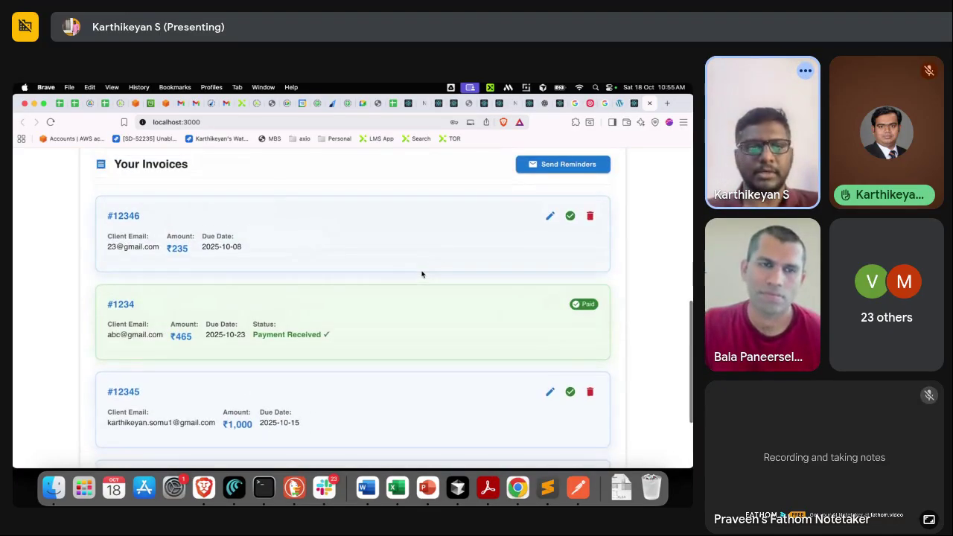
{"action": "scroll", "coordinate": [422, 274], "scroll_direction": "up", "scroll_amount": 5}
{"action": "scroll", "coordinate": [421, 273], "scroll_direction": "down", "scroll_amount": 4}
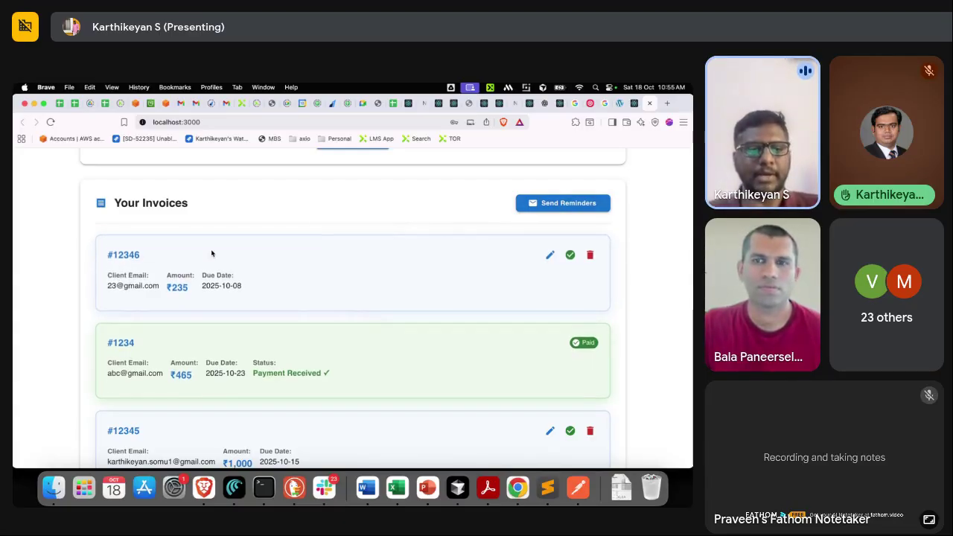
{"action": "scroll", "coordinate": [190, 393], "scroll_direction": "down", "scroll_amount": 4}
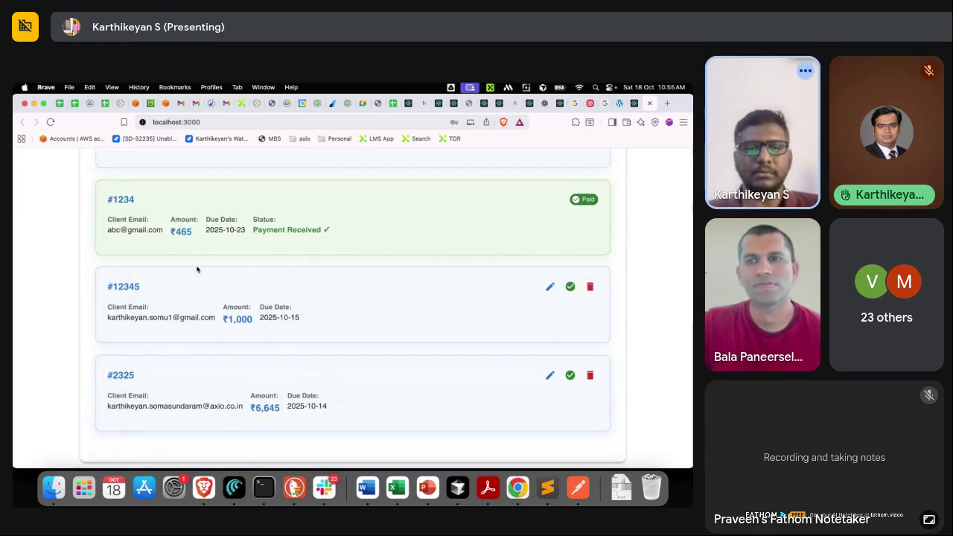
{"action": "scroll", "coordinate": [184, 344], "scroll_direction": "up", "scroll_amount": 3}
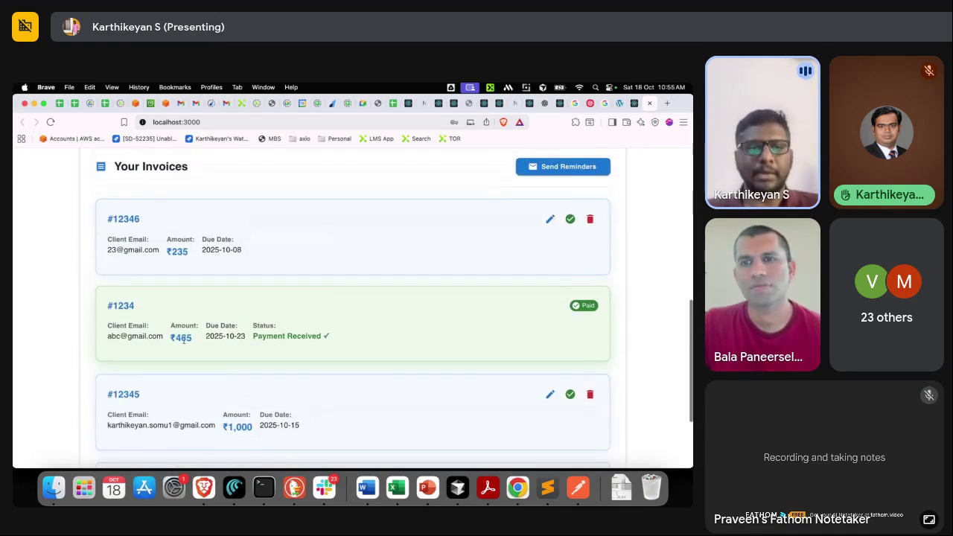
{"action": "scroll", "coordinate": [184, 340], "scroll_direction": "up", "scroll_amount": 1}
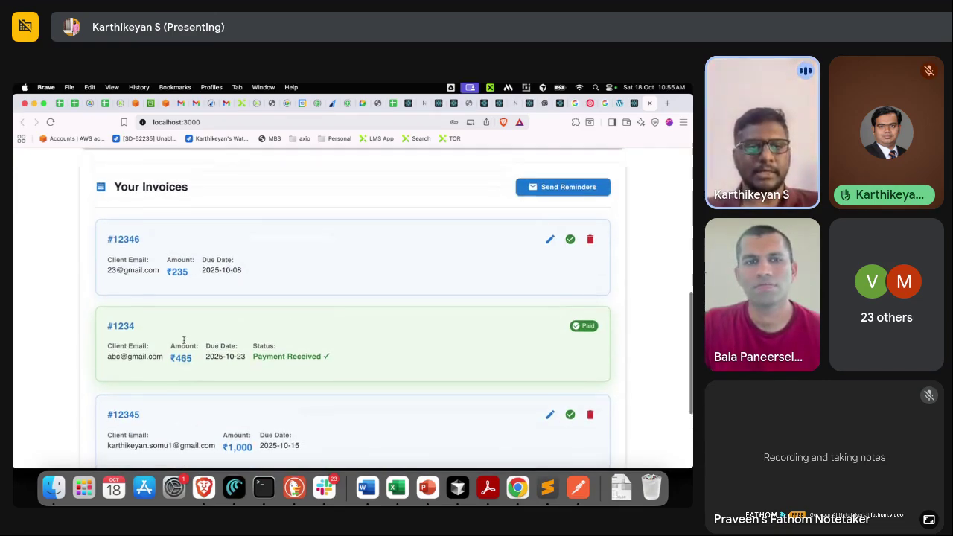
{"action": "scroll", "coordinate": [185, 340], "scroll_direction": "up", "scroll_amount": 10}
Step: Enter invoice number 980, the client's email address and amount 87990 in the new-invoice form
{"action": "left_click", "coordinate": [166, 317]}
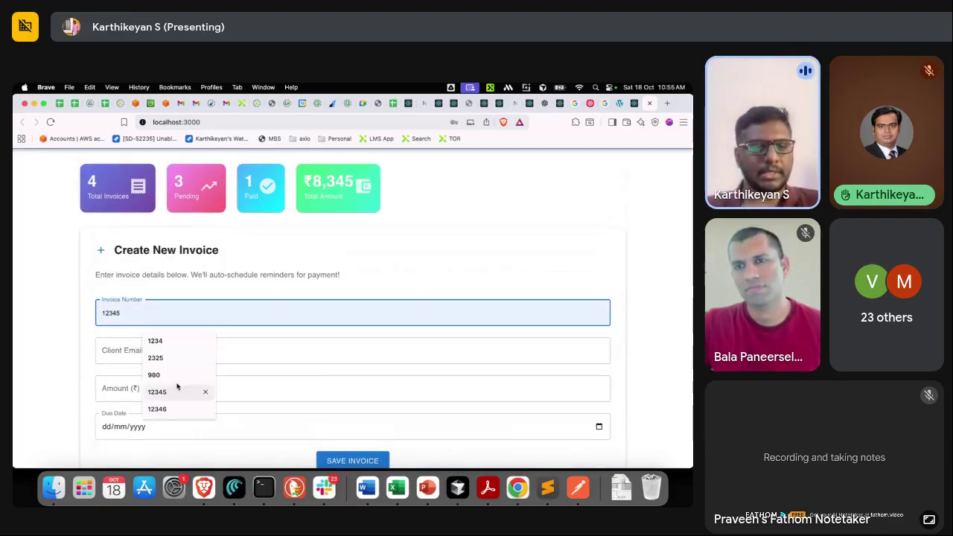
{"action": "left_click", "coordinate": [173, 373]}
{"action": "left_click", "coordinate": [125, 356]}
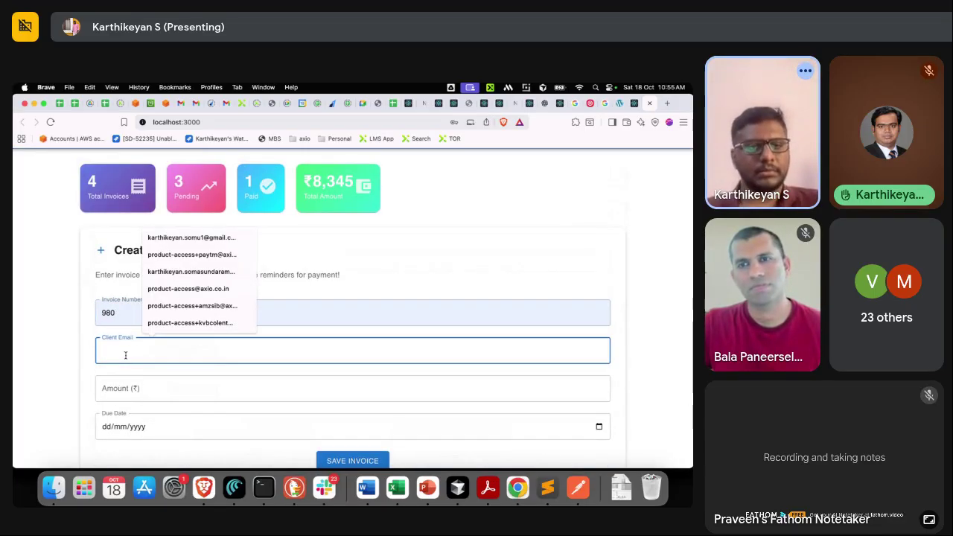
{"action": "left_click", "coordinate": [188, 272]}
{"action": "left_click", "coordinate": [176, 389]}
{"action": "type", "text": "87990"}
Step: Set the due date to 8 October 2025, then save invoice #980 and dismiss the confirmation
{"action": "left_click", "coordinate": [166, 420]}
{"action": "left_click", "coordinate": [599, 426]}
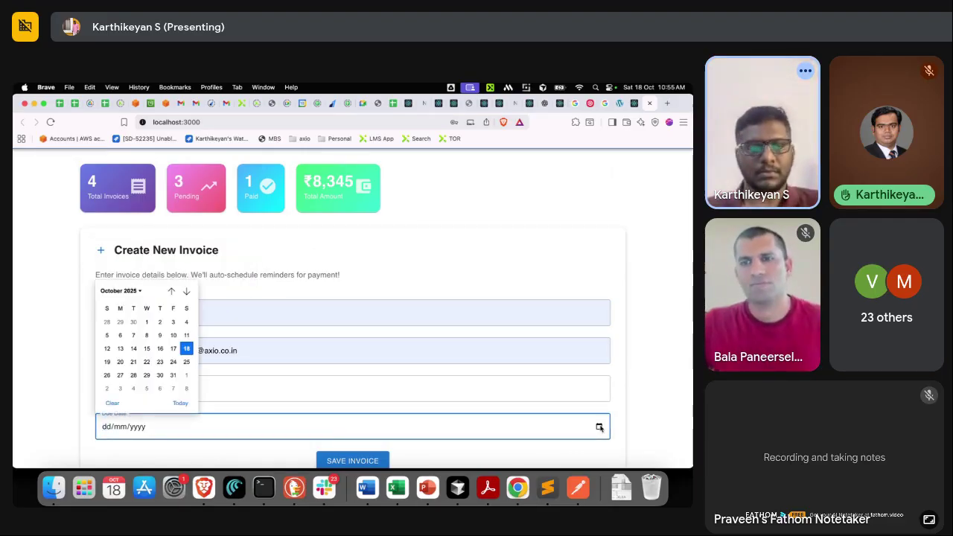
{"action": "left_click", "coordinate": [147, 335]}
{"action": "scroll", "coordinate": [253, 395], "scroll_direction": "down", "scroll_amount": 3}
{"action": "left_click", "coordinate": [343, 358]}
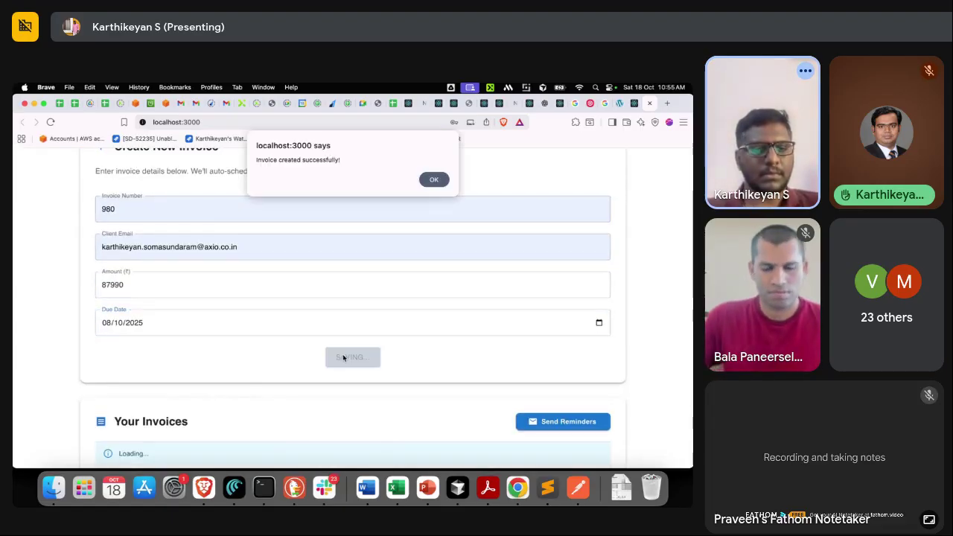
{"action": "left_click", "coordinate": [434, 180]}
Step: Switch to the MongoDB Atlas browser window and bring up its Network Access page
{"action": "scroll", "coordinate": [238, 399], "scroll_direction": "down", "scroll_amount": 3}
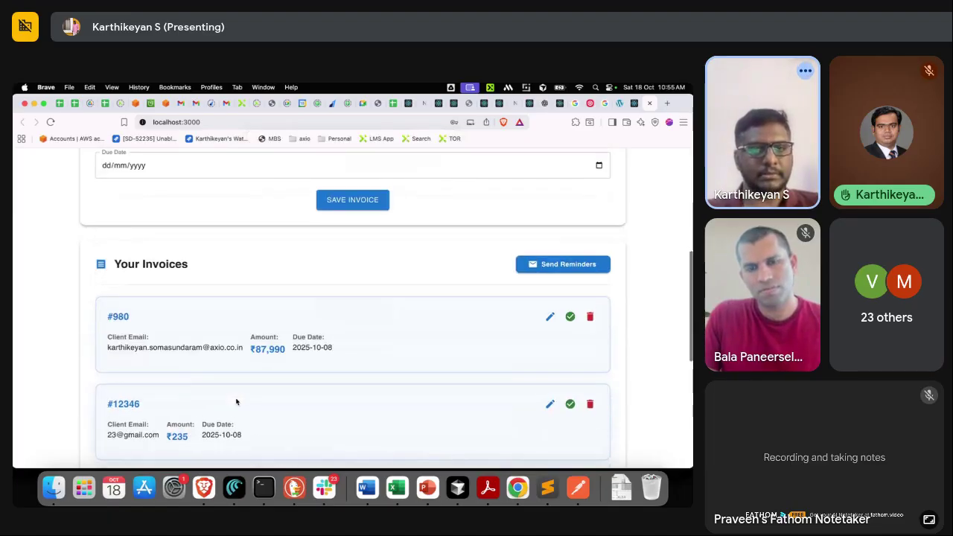
{"action": "scroll", "coordinate": [236, 402], "scroll_direction": "down", "scroll_amount": 2}
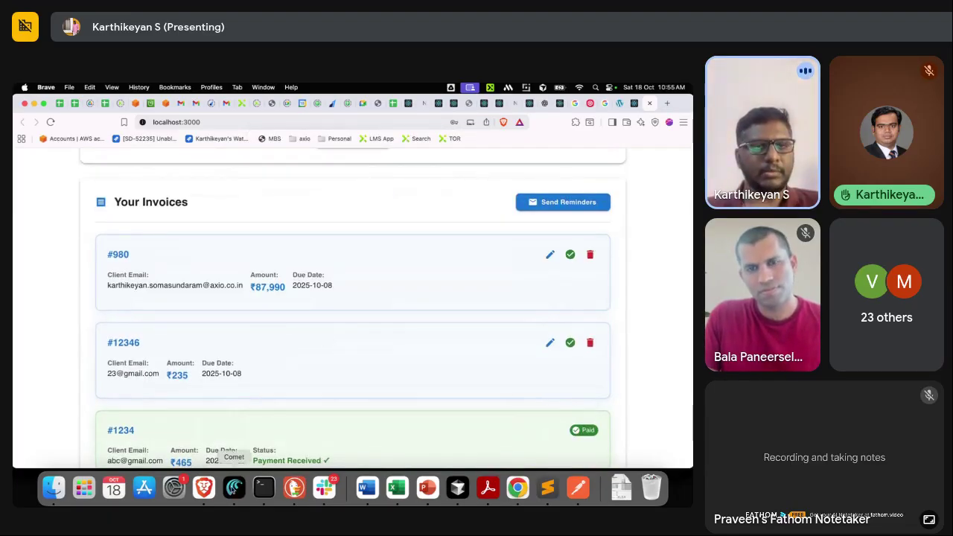
{"action": "left_click", "coordinate": [233, 486]}
{"action": "left_click", "coordinate": [220, 103]}
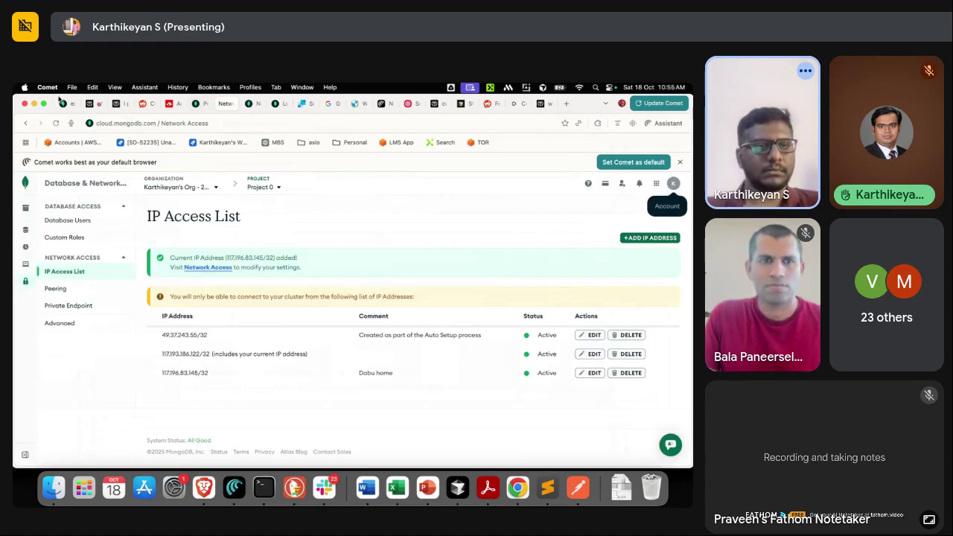
Step: Reload the test.invoices collection in Data Explorer and browse the 10 documents, including invoiceNo "980"
{"action": "left_click", "coordinate": [62, 103]}
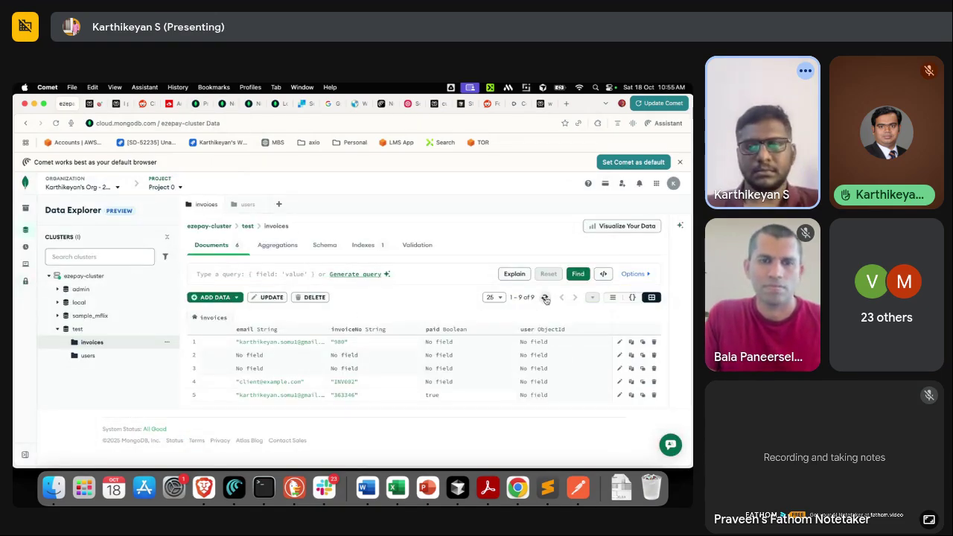
{"action": "left_click", "coordinate": [544, 298]}
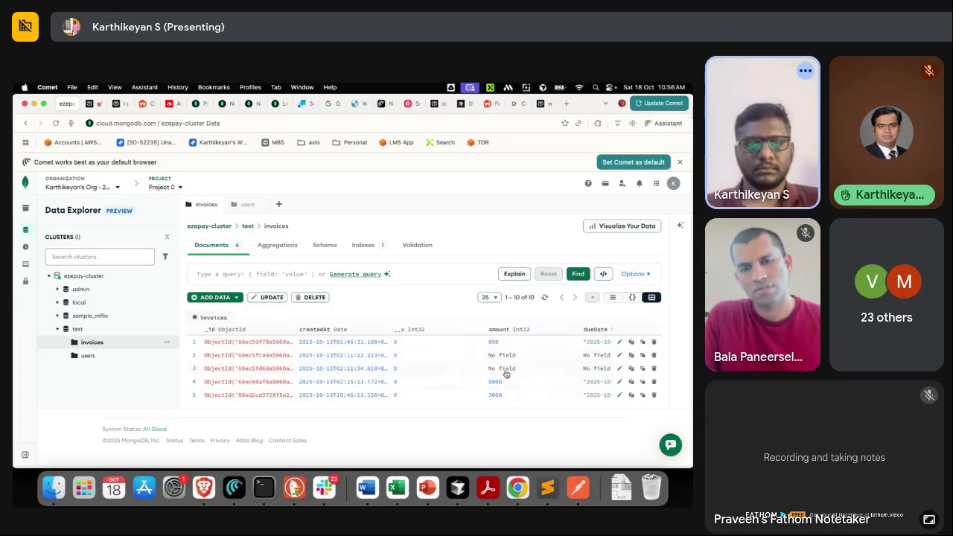
{"action": "scroll", "coordinate": [434, 387], "scroll_direction": "down", "scroll_amount": 3}
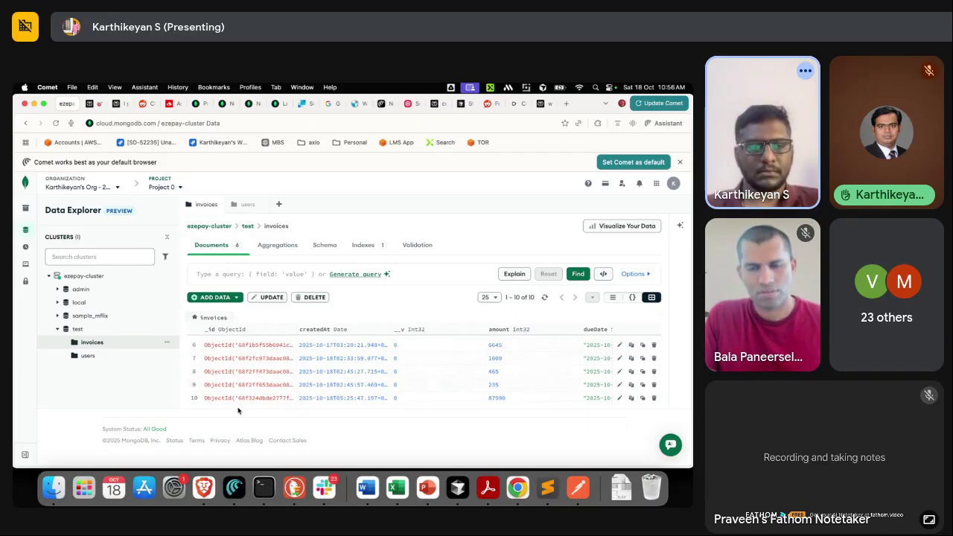
{"action": "scroll", "coordinate": [491, 403], "scroll_direction": "right", "scroll_amount": 5}
{"action": "scroll", "coordinate": [398, 396], "scroll_direction": "up", "scroll_amount": 3}
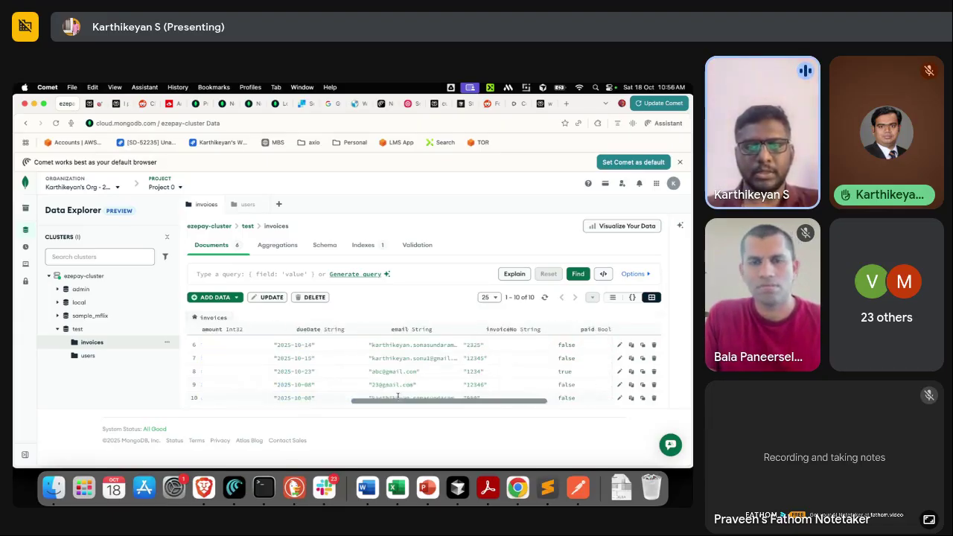
{"action": "scroll", "coordinate": [351, 396], "scroll_direction": "right", "scroll_amount": 5}
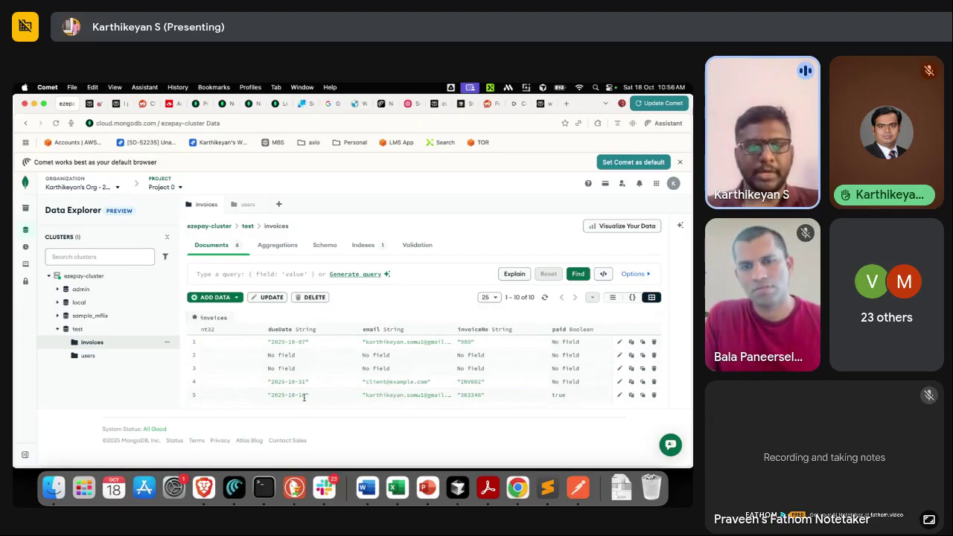
{"action": "scroll", "coordinate": [412, 396], "scroll_direction": "right", "scroll_amount": 3}
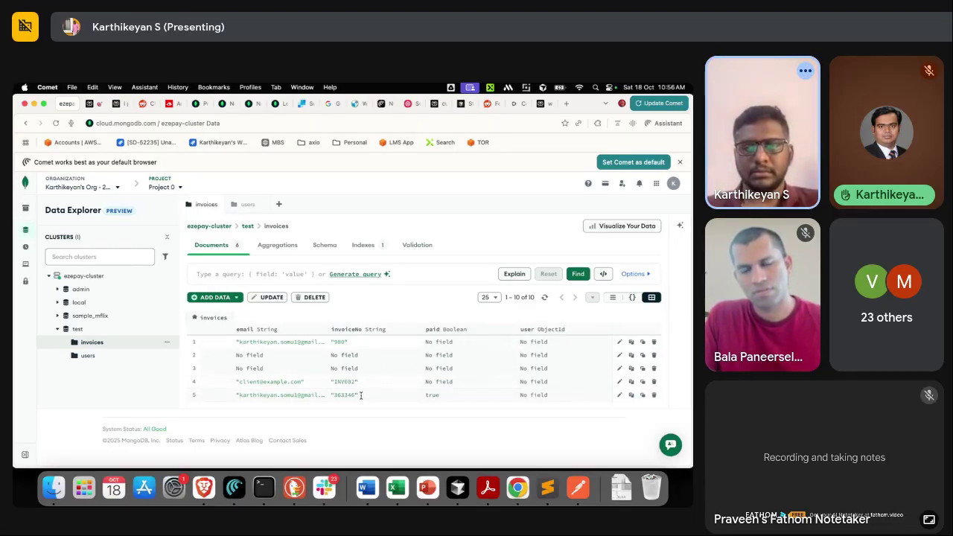
{"action": "scroll", "coordinate": [379, 397], "scroll_direction": "left", "scroll_amount": 8}
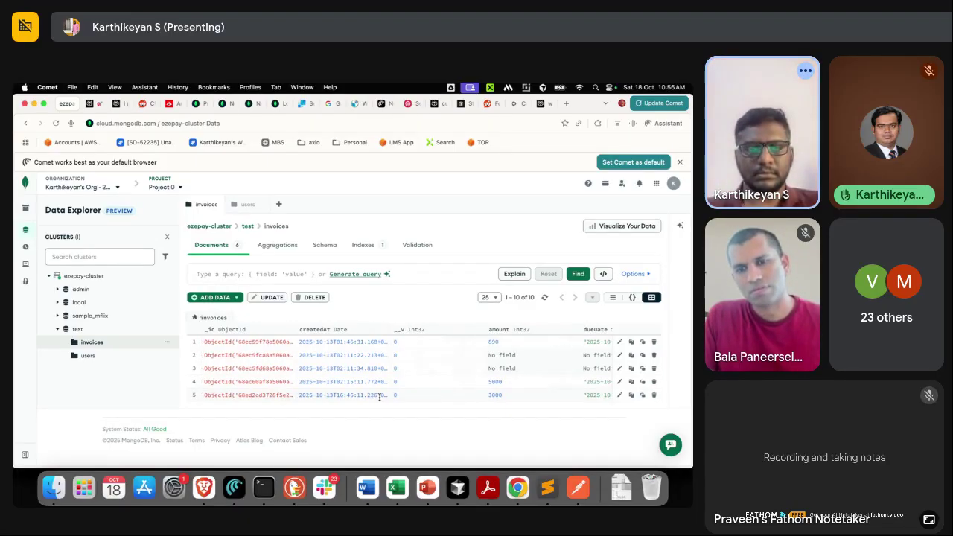
{"action": "scroll", "coordinate": [379, 397], "scroll_direction": "right", "scroll_amount": 4}
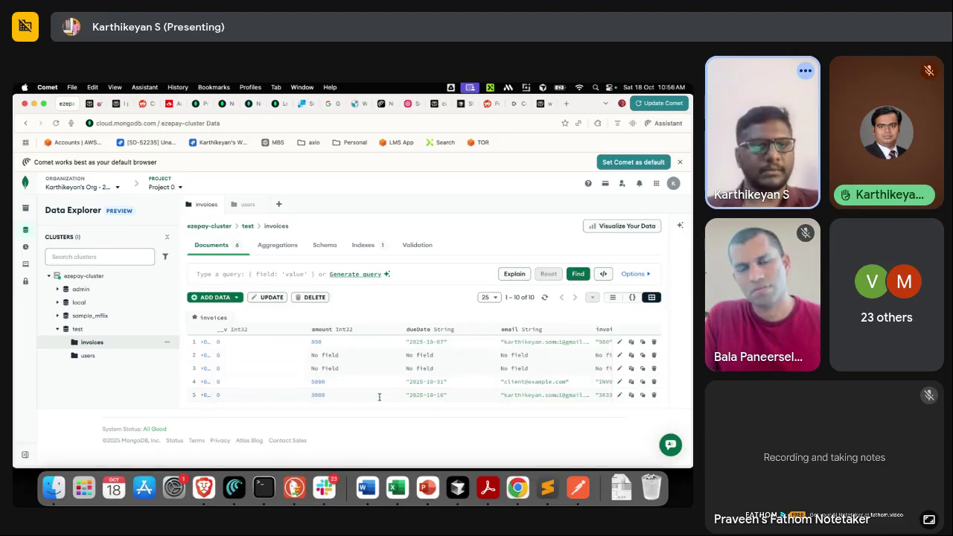
Step: Back in EzePay, send payment reminders for all due invoices and dismiss the success alert
{"action": "left_click", "coordinate": [203, 485]}
{"action": "scroll", "coordinate": [350, 340], "scroll_direction": "up", "scroll_amount": 1}
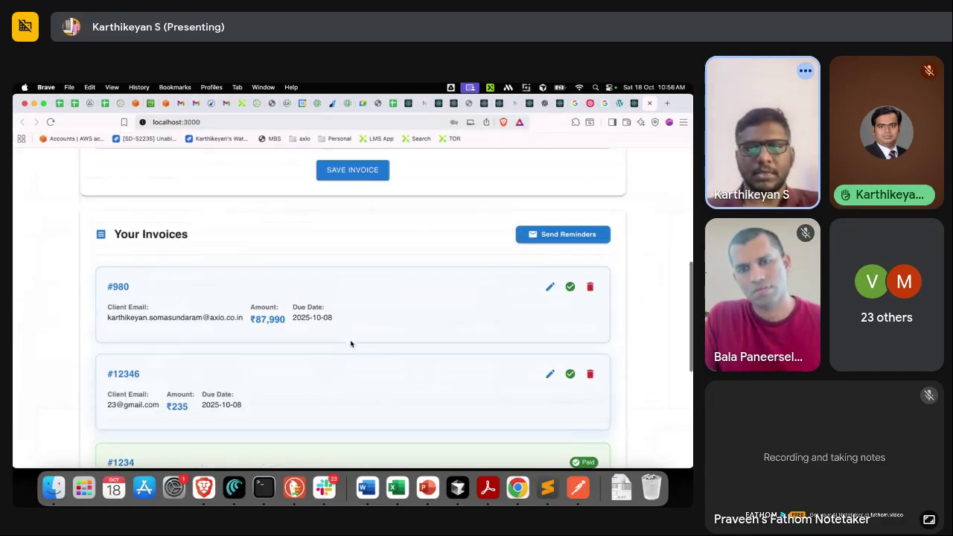
{"action": "left_click", "coordinate": [563, 240]}
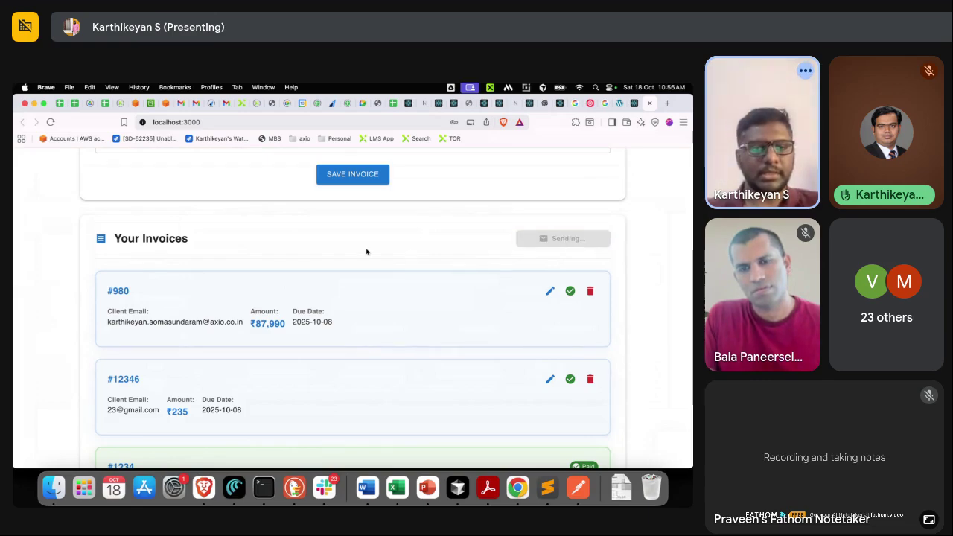
{"action": "scroll", "coordinate": [327, 245], "scroll_direction": "down", "scroll_amount": 3}
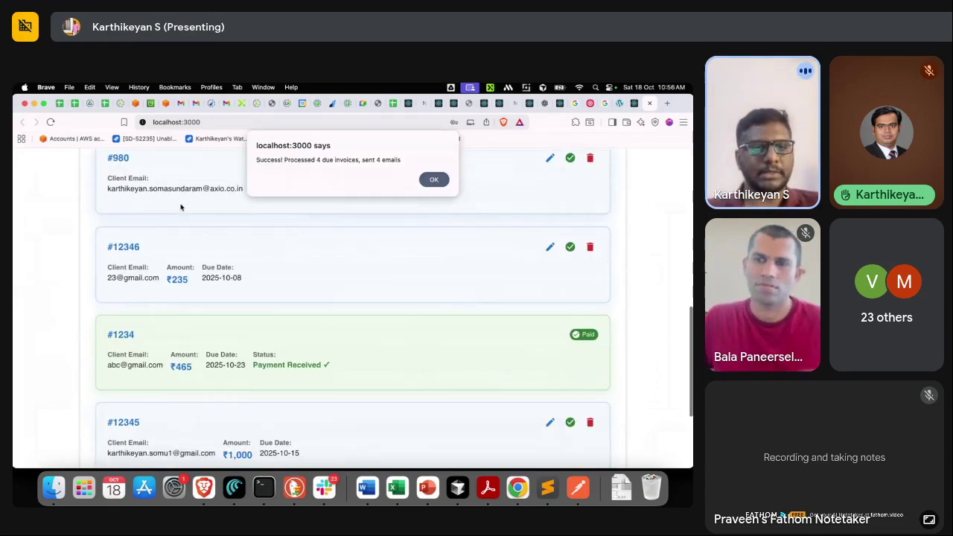
{"action": "left_click", "coordinate": [438, 182]}
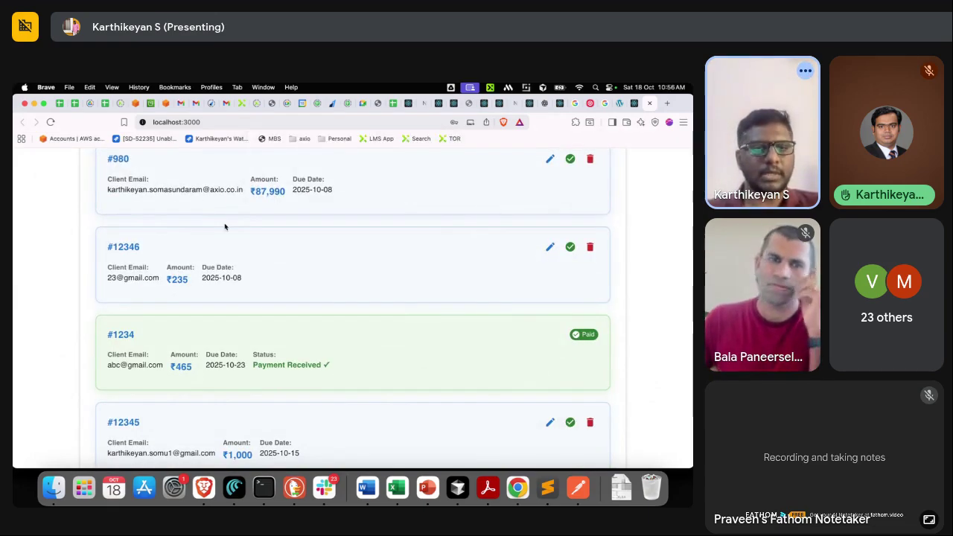
Step: Scroll through the invoice list to confirm #980 for ₹87,990 due 2025-10-08 appears
{"action": "scroll", "coordinate": [253, 193], "scroll_direction": "down", "scroll_amount": 1}
{"action": "scroll", "coordinate": [253, 195], "scroll_direction": "up", "scroll_amount": 2}
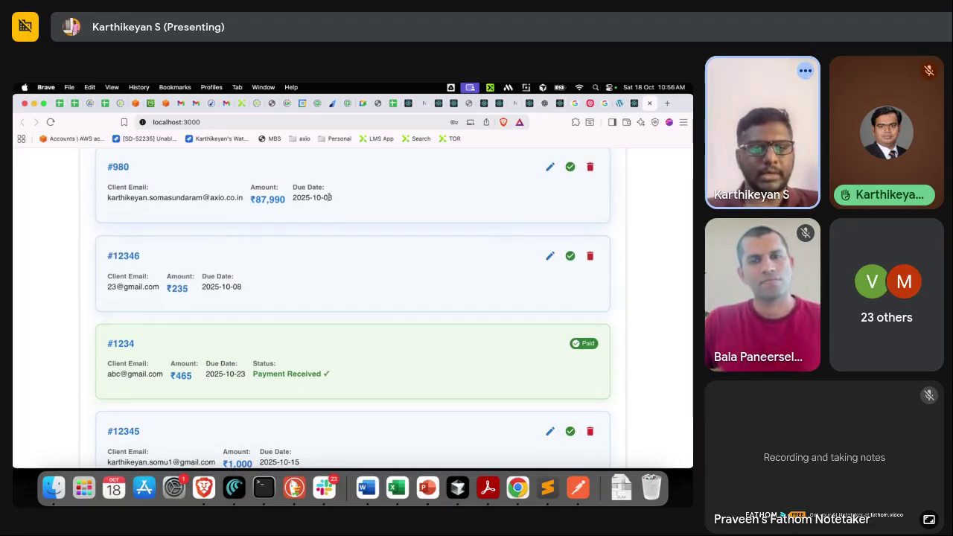
{"action": "scroll", "coordinate": [262, 288], "scroll_direction": "down", "scroll_amount": 3}
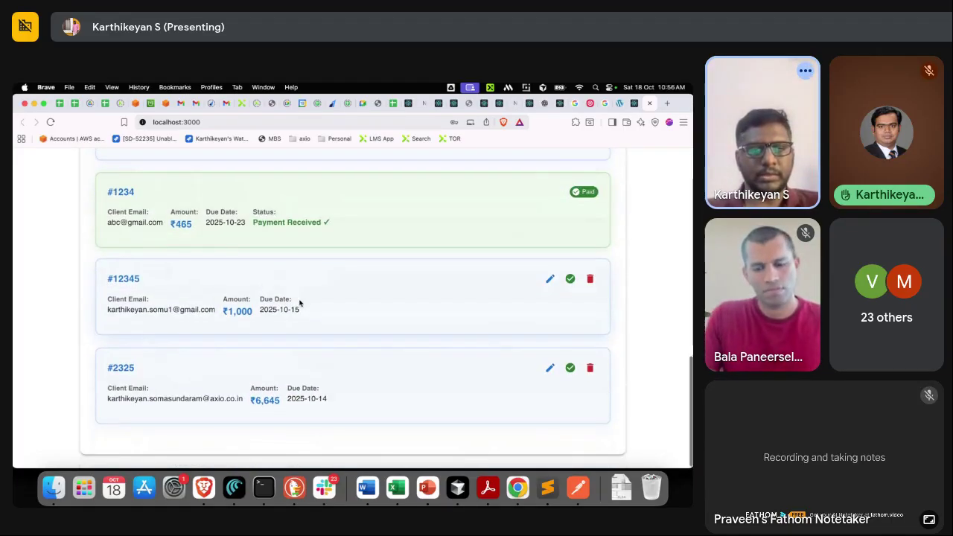
{"action": "scroll", "coordinate": [294, 319], "scroll_direction": "down", "scroll_amount": 1}
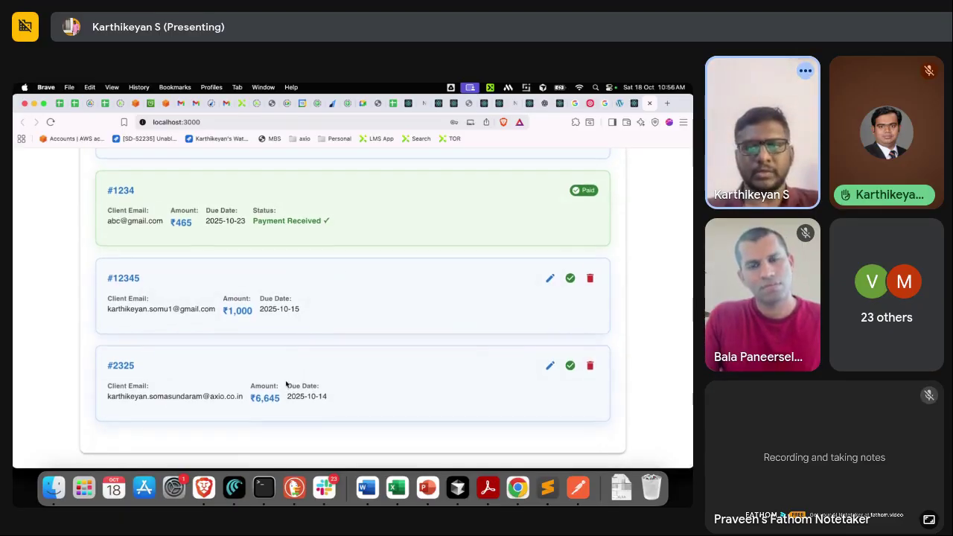
{"action": "scroll", "coordinate": [289, 372], "scroll_direction": "up", "scroll_amount": 3}
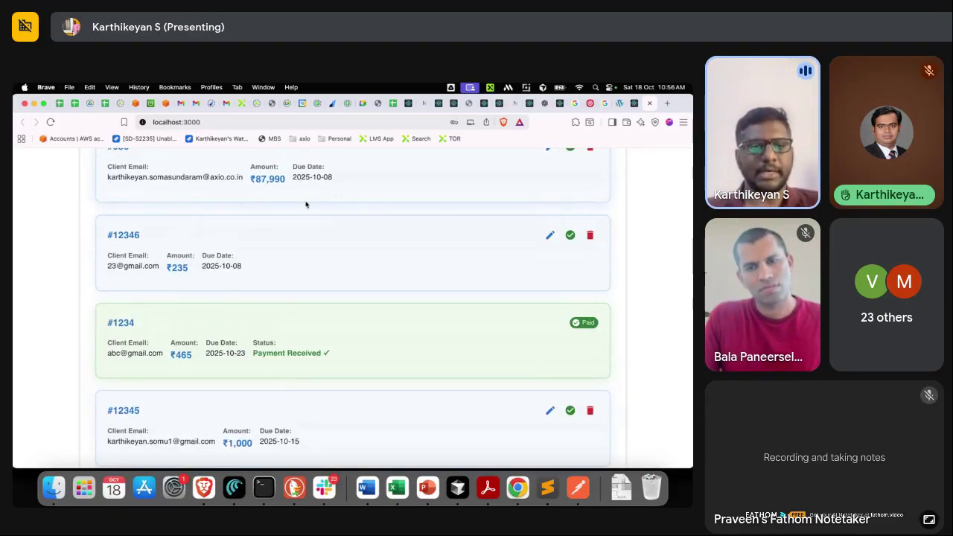
{"action": "scroll", "coordinate": [298, 209], "scroll_direction": "up", "scroll_amount": 1}
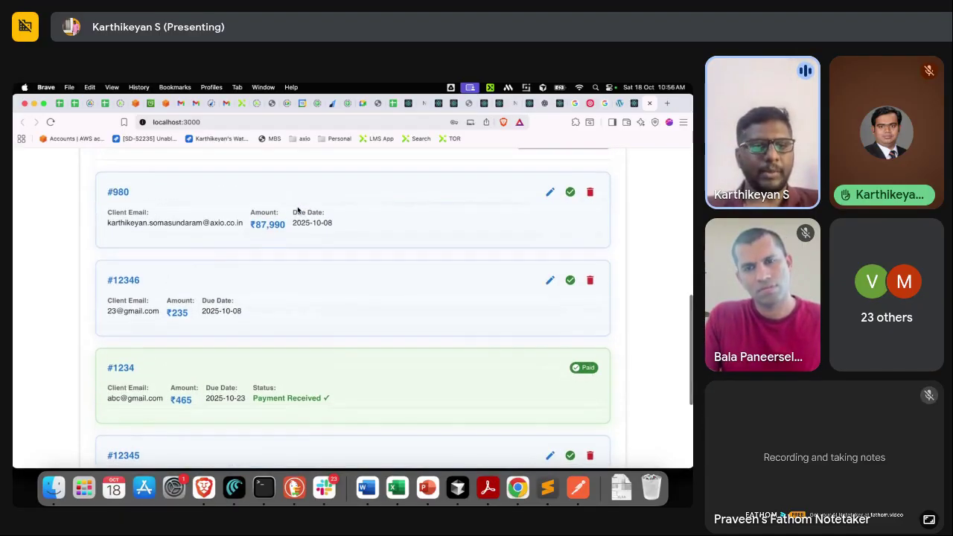
{"action": "scroll", "coordinate": [199, 259], "scroll_direction": "down", "scroll_amount": 4}
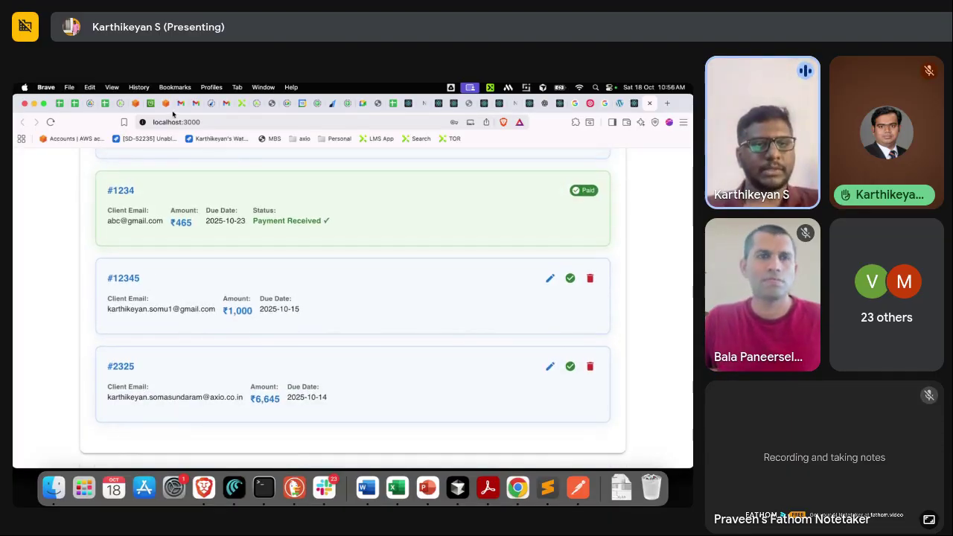
Step: In the Gmail inbox, open the 'Payment Reminder: Invoice 980' email
{"action": "left_click", "coordinate": [175, 106]}
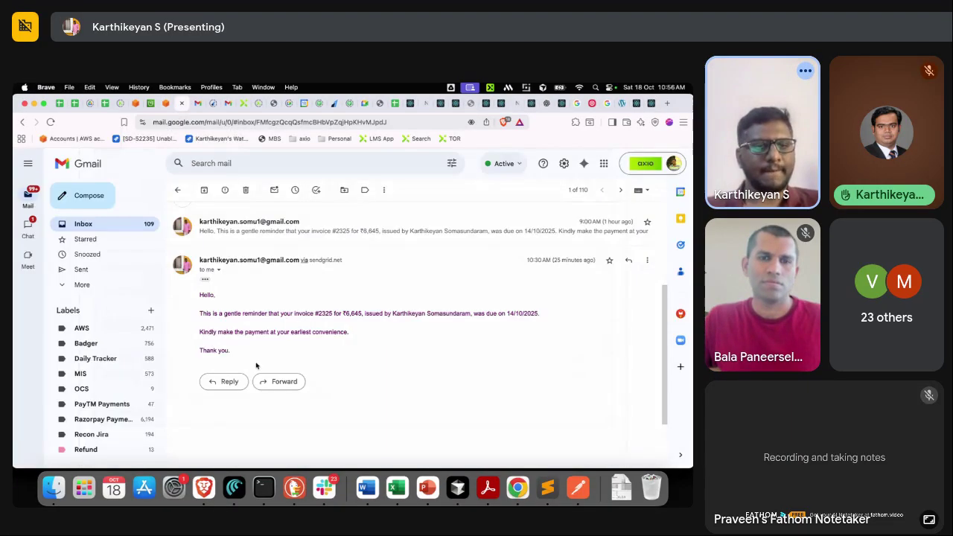
{"action": "left_click", "coordinate": [115, 227]}
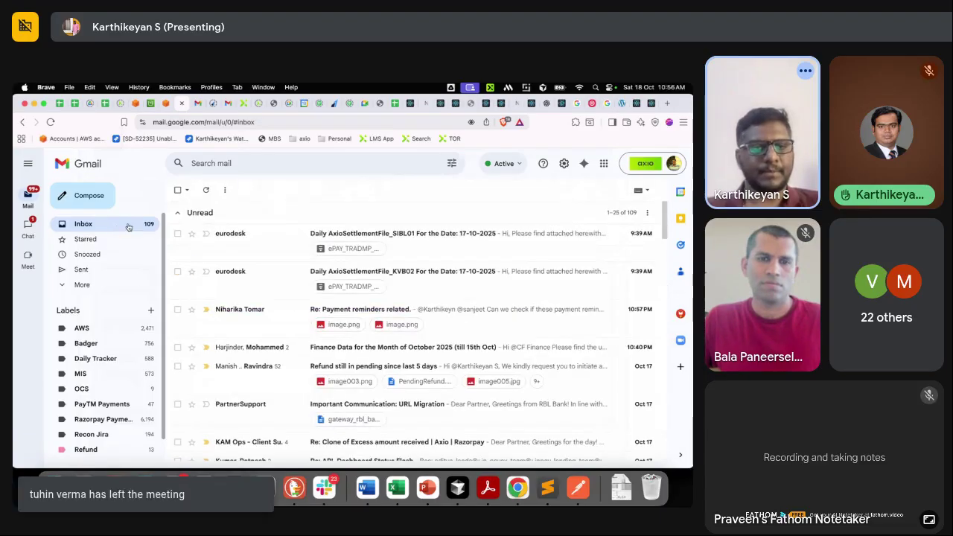
{"action": "scroll", "coordinate": [318, 367], "scroll_direction": "down", "scroll_amount": 5}
{"action": "scroll", "coordinate": [319, 366], "scroll_direction": "up", "scroll_amount": 2}
{"action": "scroll", "coordinate": [319, 367], "scroll_direction": "up", "scroll_amount": 3}
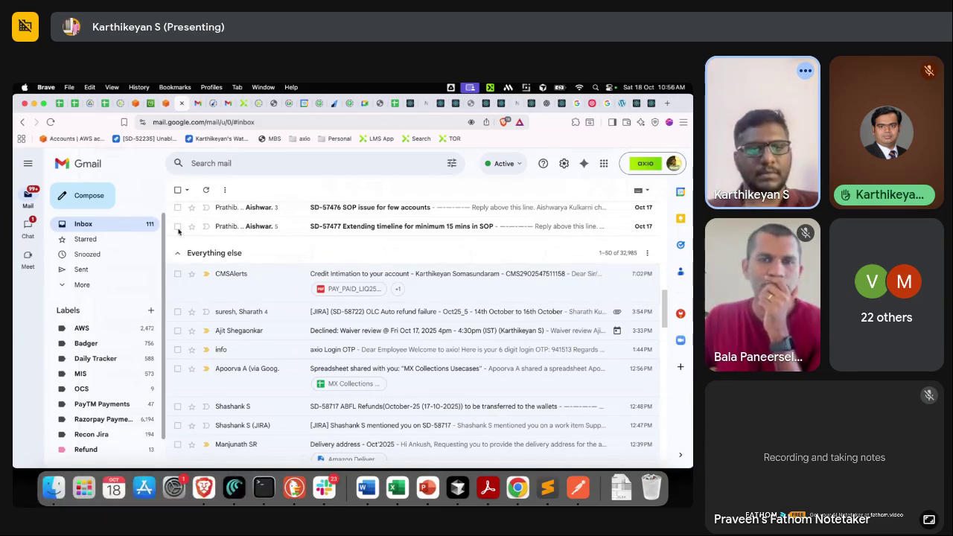
{"action": "scroll", "coordinate": [179, 231], "scroll_direction": "up", "scroll_amount": 10}
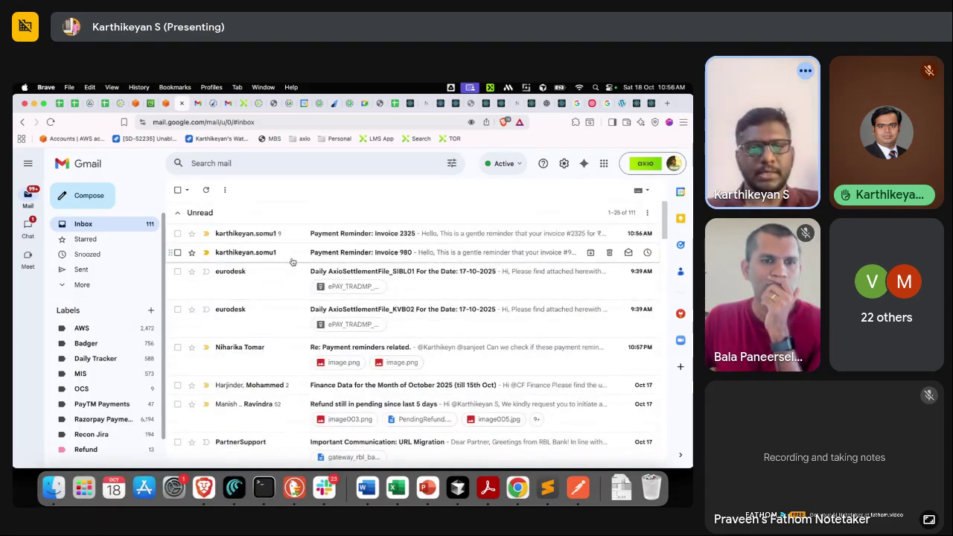
{"action": "left_click", "coordinate": [292, 260]}
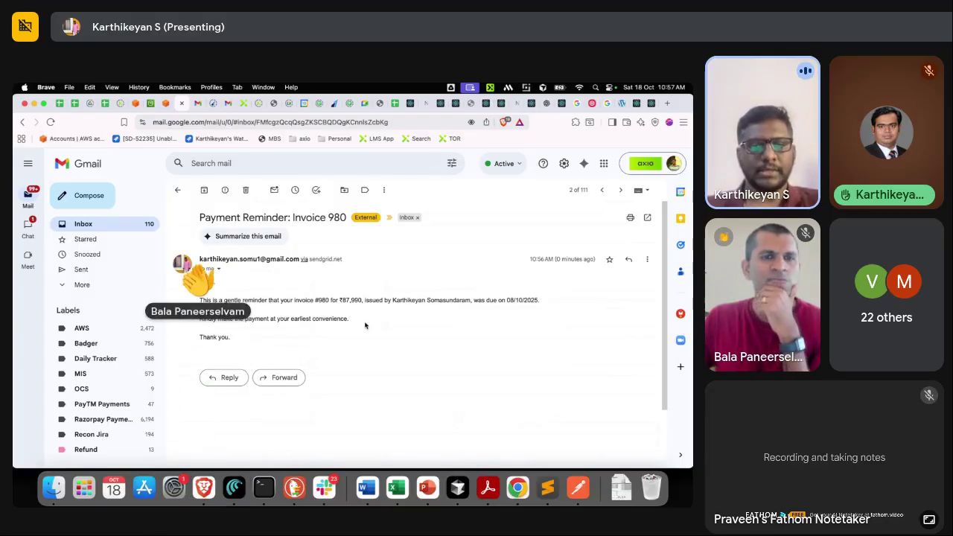
Step: Highlight the reminder message text, then view and close the sender and recipient details
{"action": "left_click_drag", "start_coordinate": [350, 321], "coordinate": [196, 289]}
{"action": "left_click", "coordinate": [214, 296]}
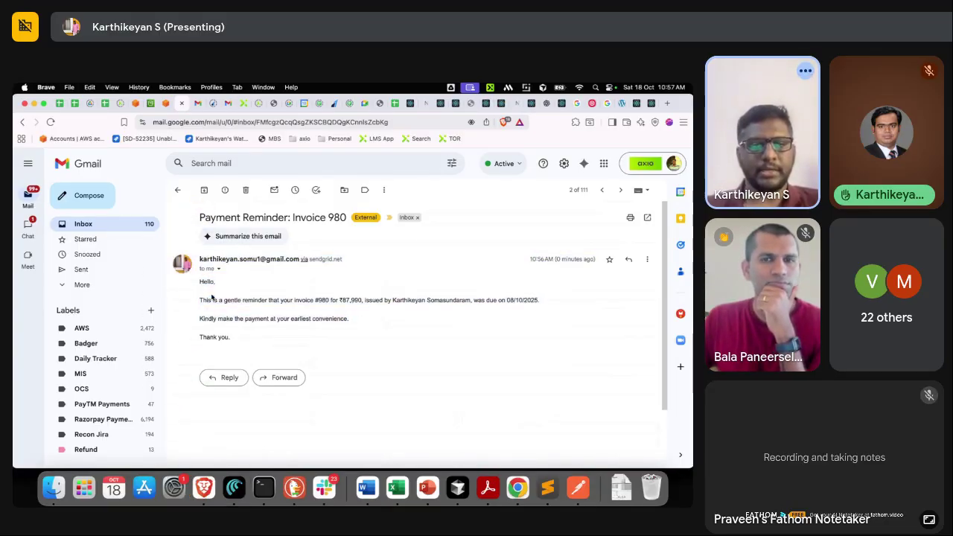
{"action": "left_click", "coordinate": [218, 271]}
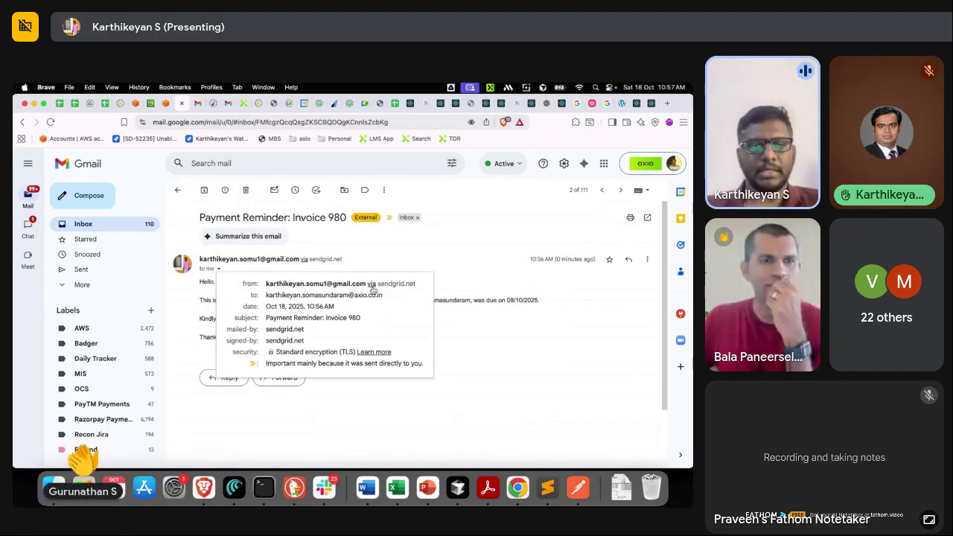
{"action": "left_click", "coordinate": [421, 295]}
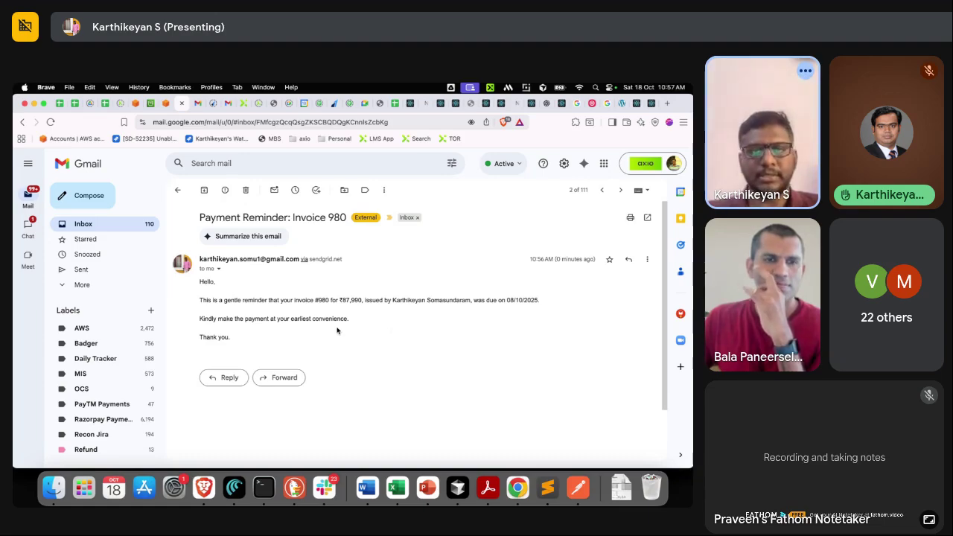
Step: Switch from Gmail to the Google Meet call window with Cmd+Tab
{"action": "key", "text": "super+Tab"}
{"action": "key", "text": "super+Tab"}
{"action": "key", "text": "super+Tab"}
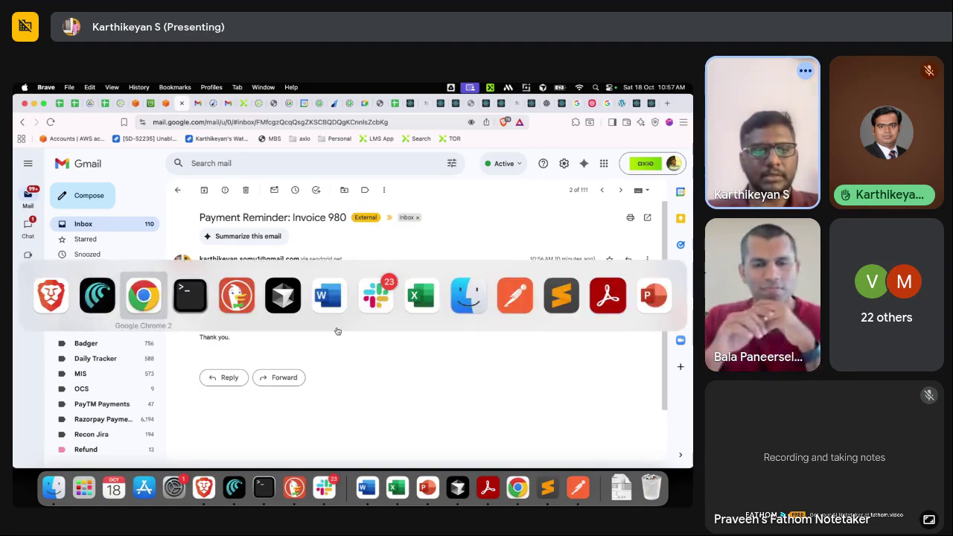
{"action": "key", "text": "super+Tab"}
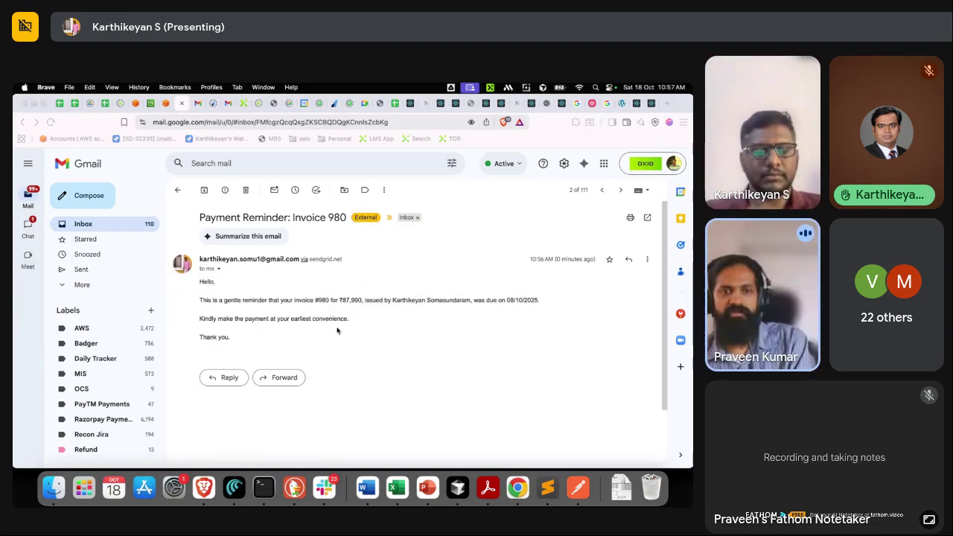